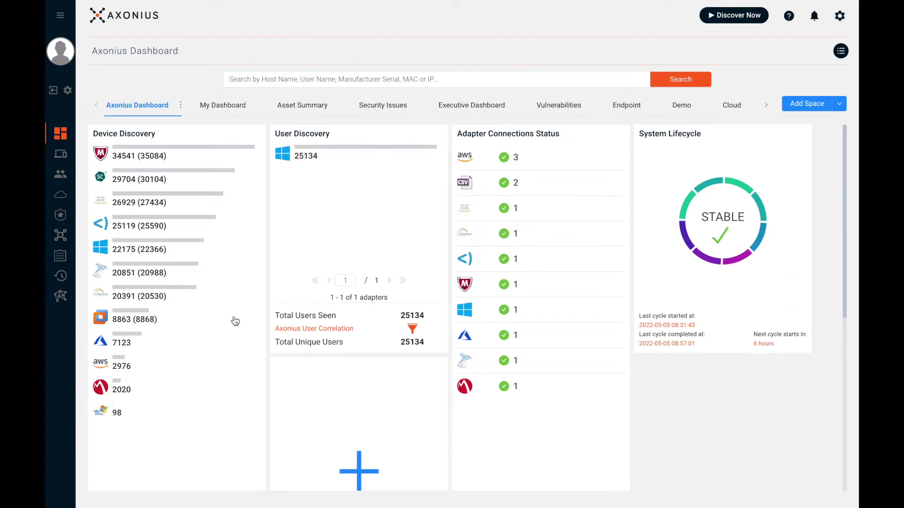
scroll(235, 322, "down", 7)
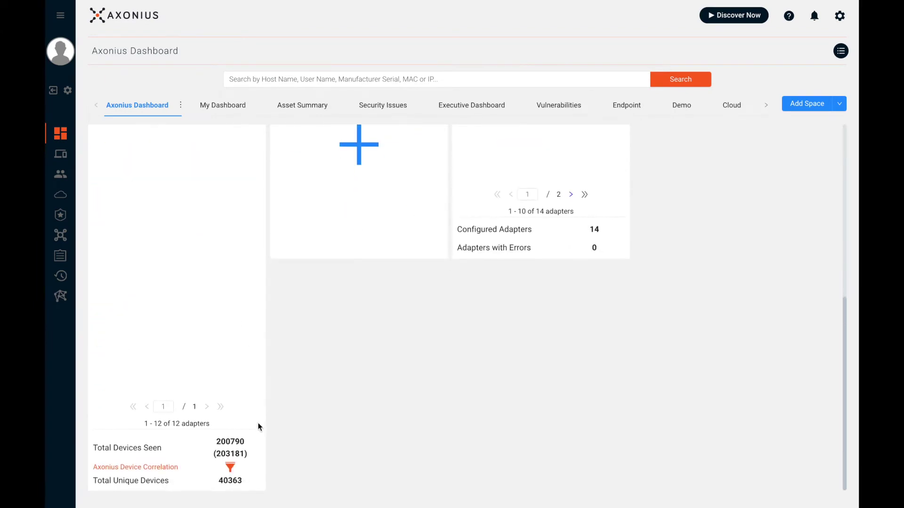
left_click_drag(244, 484, 214, 483)
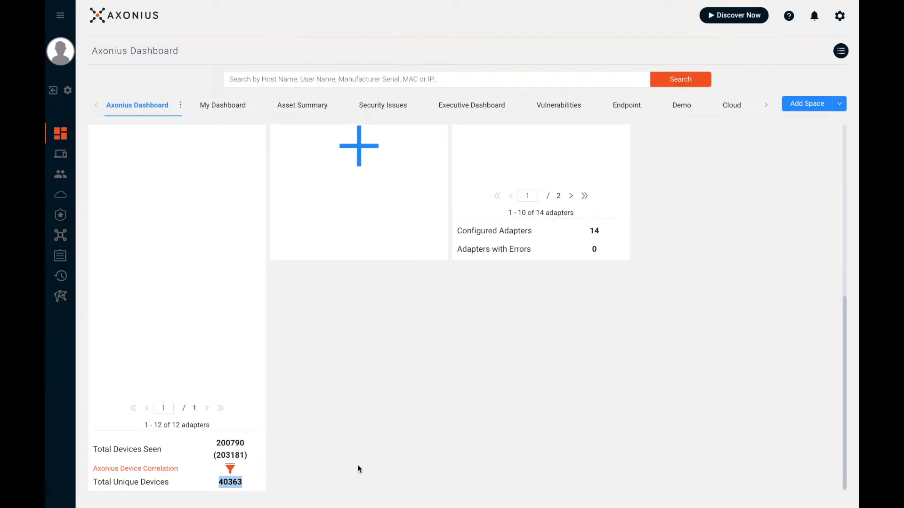
scroll(357, 470, "up", 7)
left_click_drag(396, 347, 432, 348)
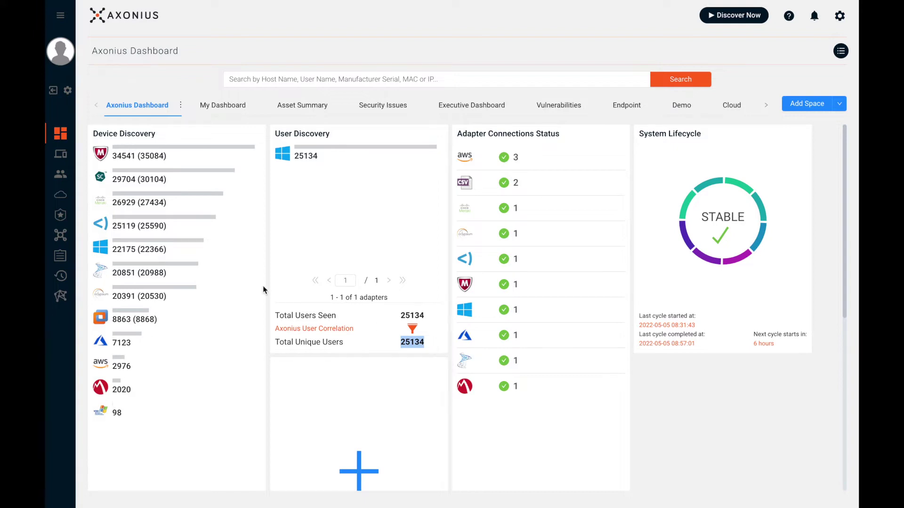
left_click(52, 241)
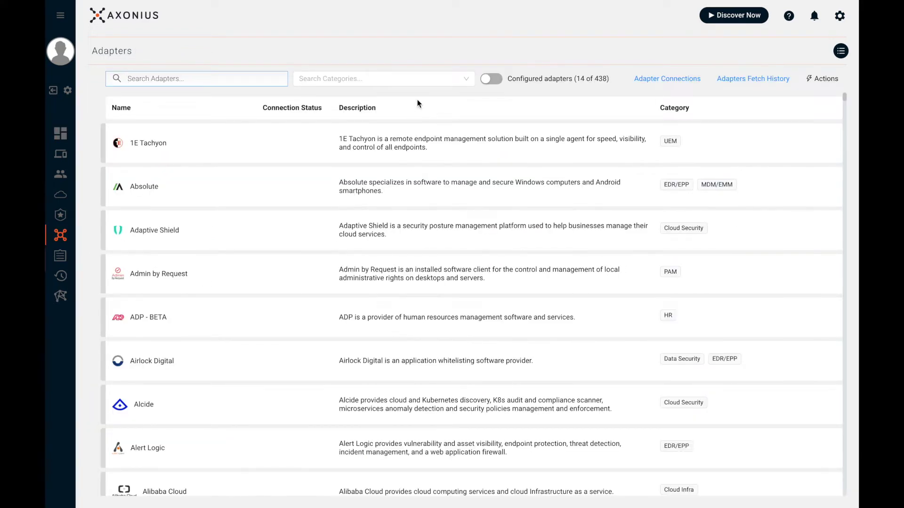
Filter the adapters list to the EDR/EPP and Networking categories.
left_click(462, 79)
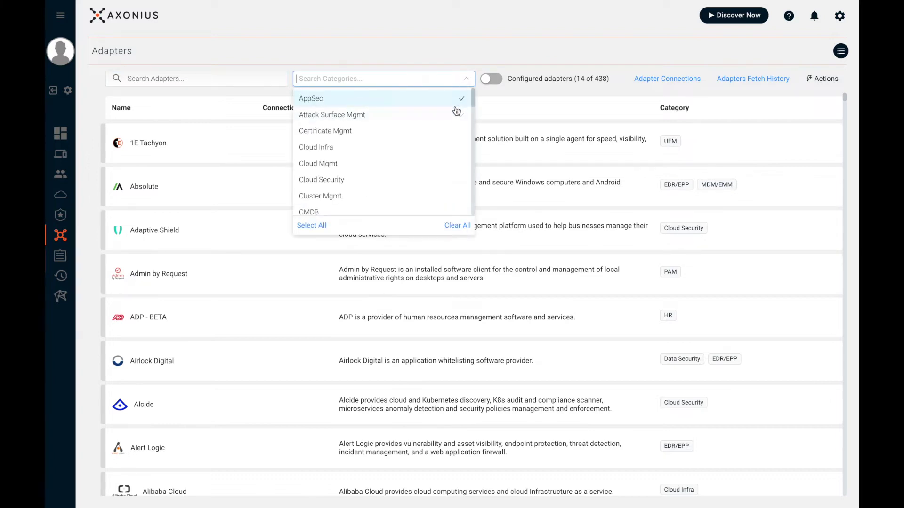
scroll(455, 113, "down", 5)
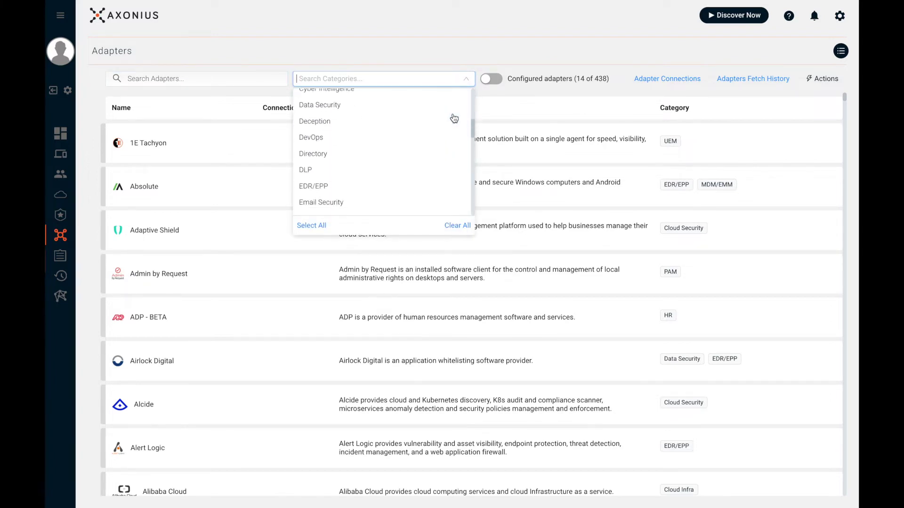
scroll(454, 118, "down", 2)
left_click(437, 160)
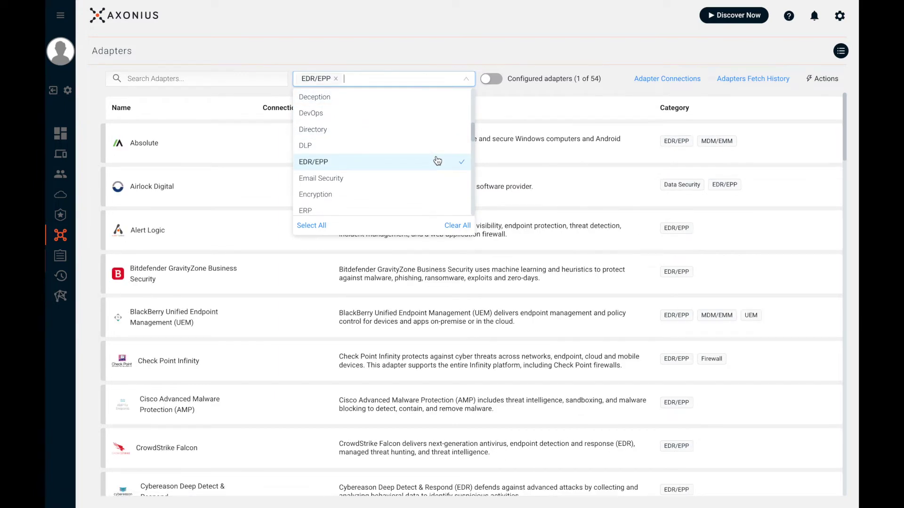
scroll(435, 162, "down", 3)
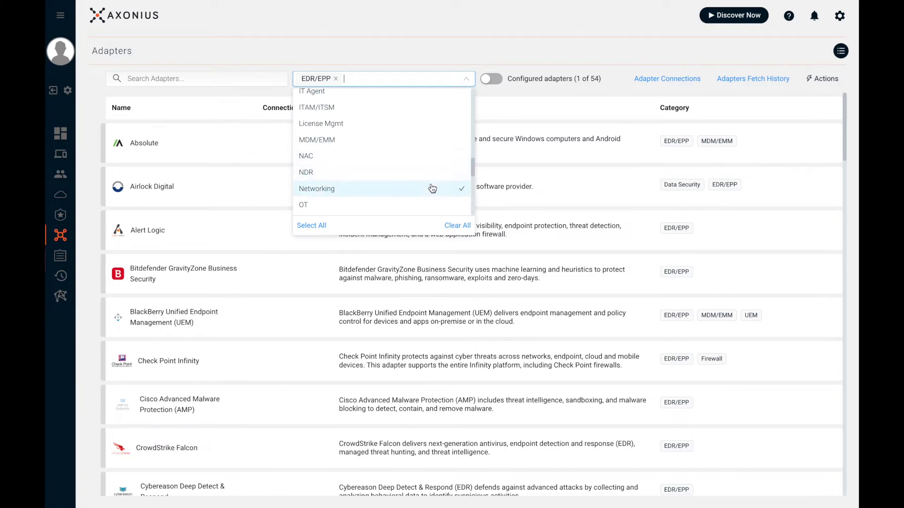
left_click(432, 188)
Open the CrowdStrike Falcon adapter and start adding a new connection.
scroll(251, 288, "down", 10)
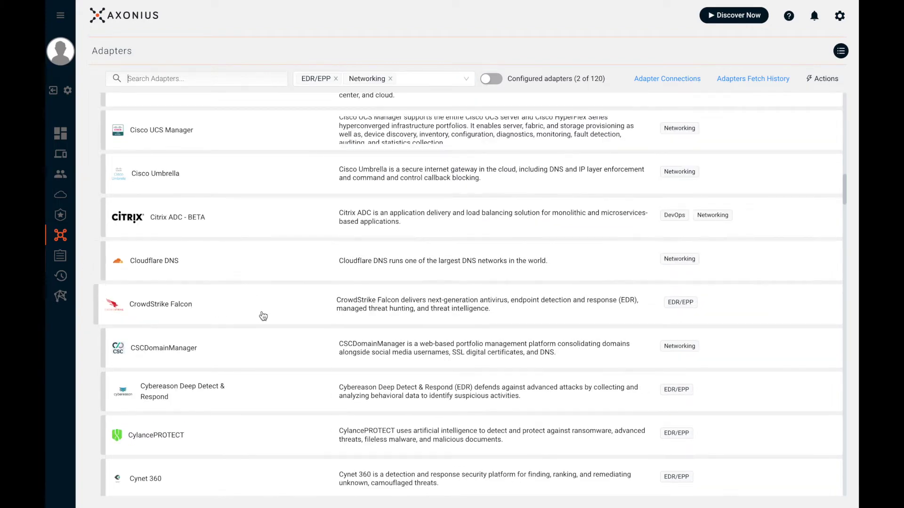
left_click(284, 316)
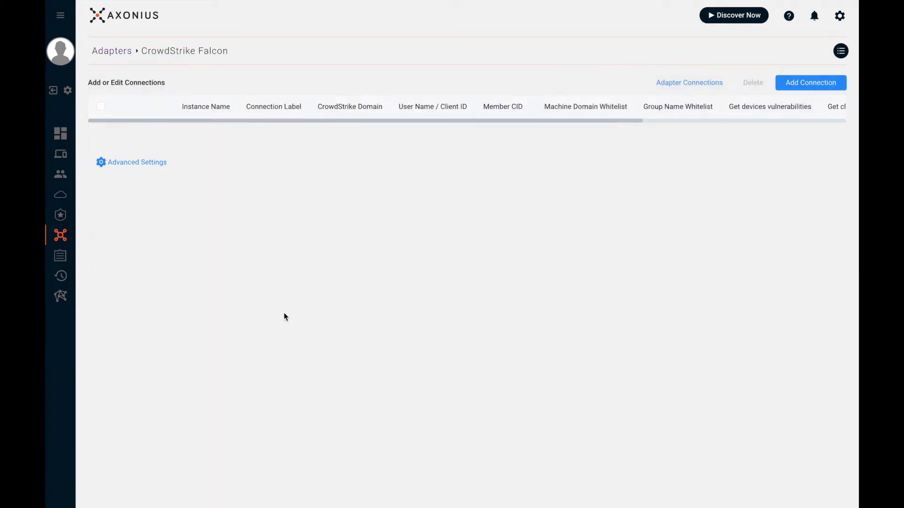
left_click(809, 87)
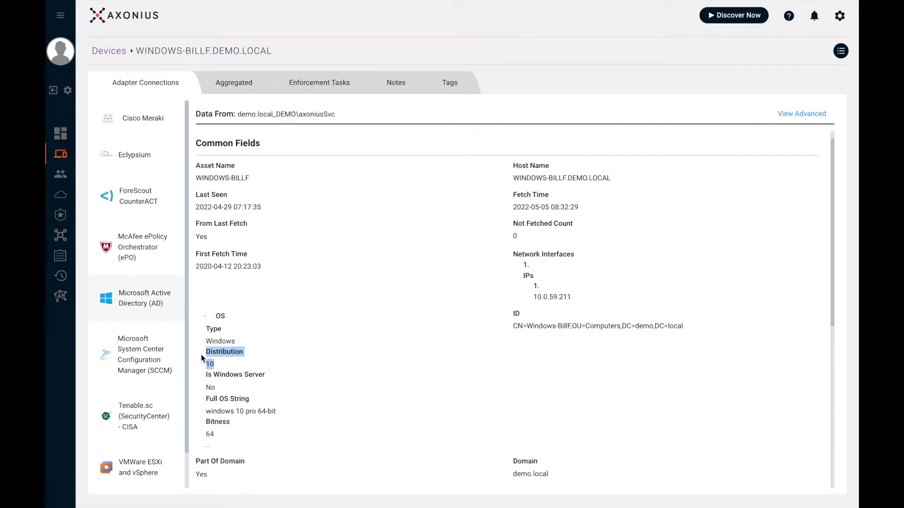
View the device's data from VMware, Tenable.sc, McAfee ePO, ForeScout, Cisco Meraki, then SCCM.
left_click(154, 465)
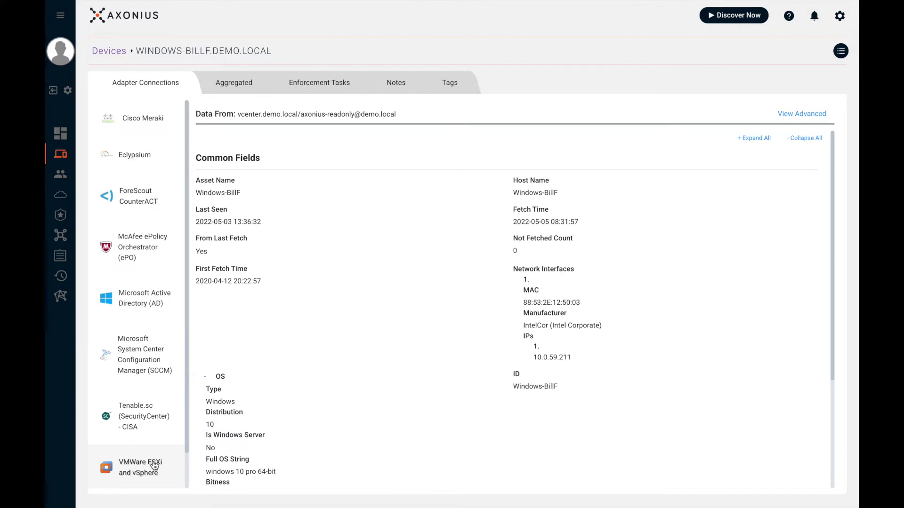
left_click(148, 412)
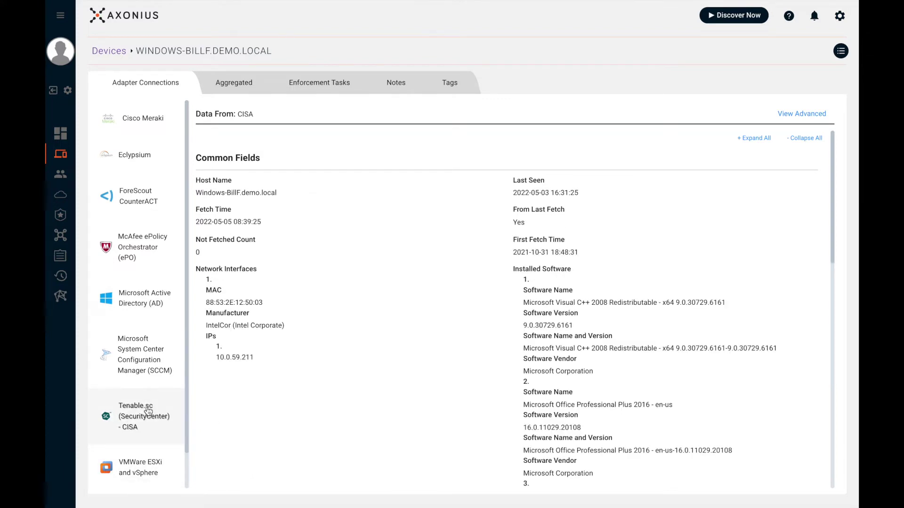
left_click(134, 277)
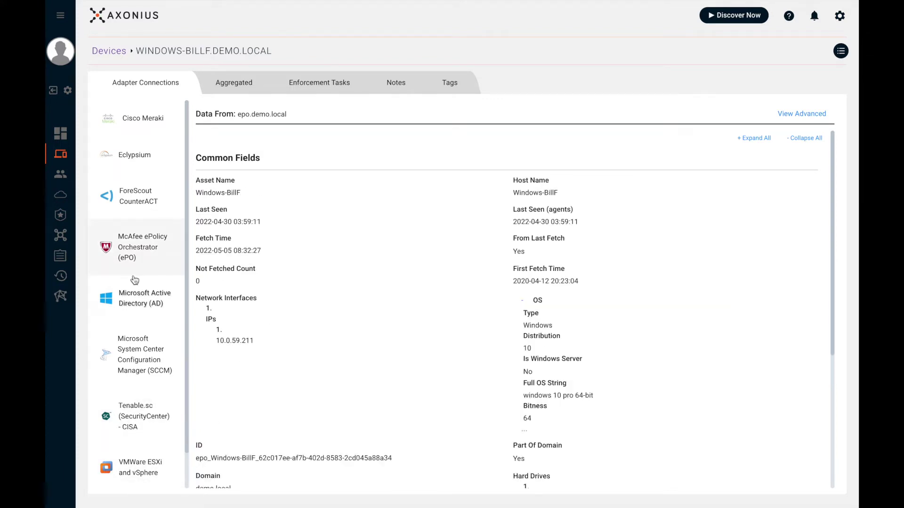
left_click(166, 205)
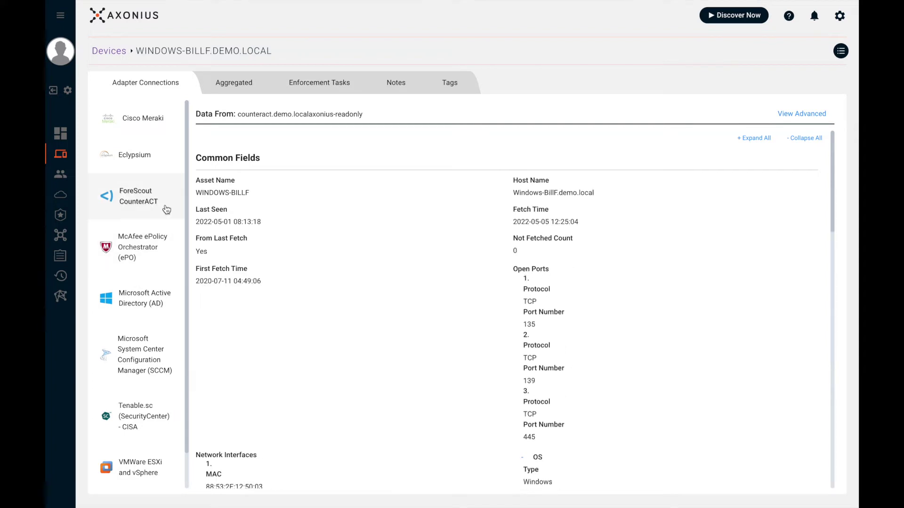
left_click(163, 132)
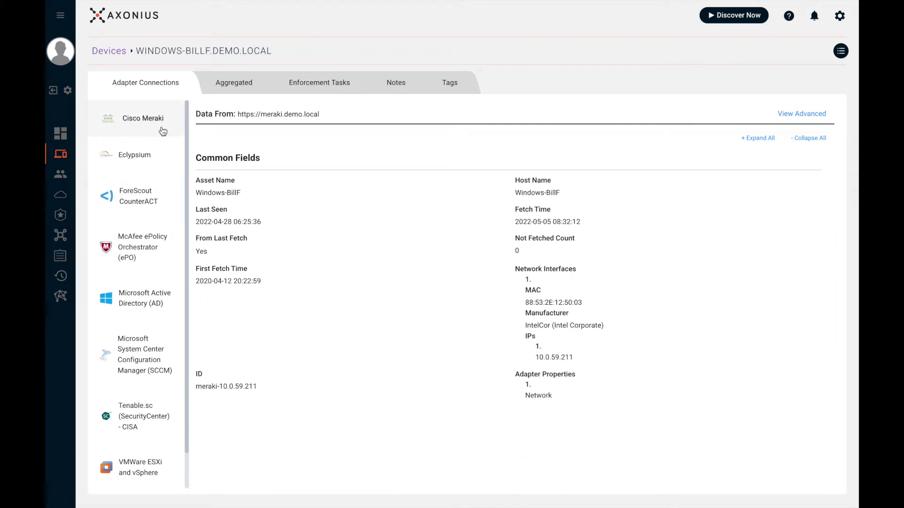
left_click(140, 383)
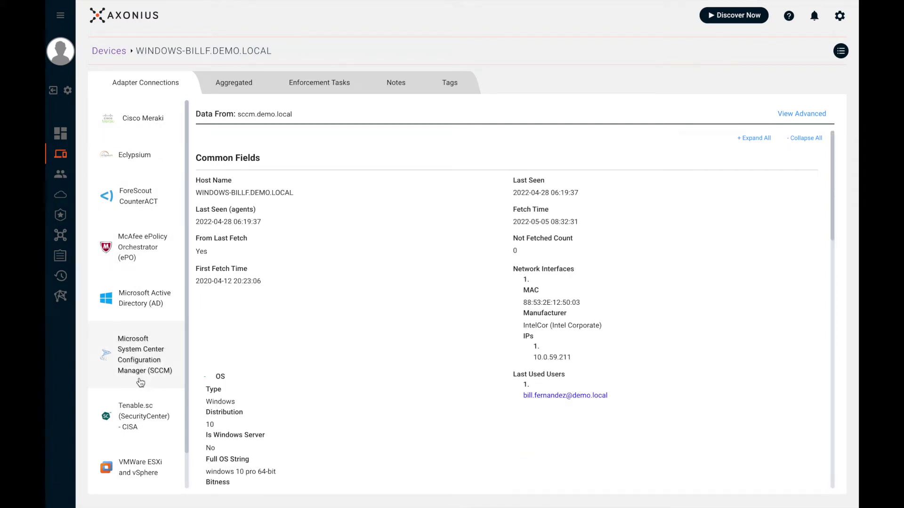
On the Aggregated view, check network interfaces, software, CVEs, patches and agent versions, then Basic Info.
left_click(234, 93)
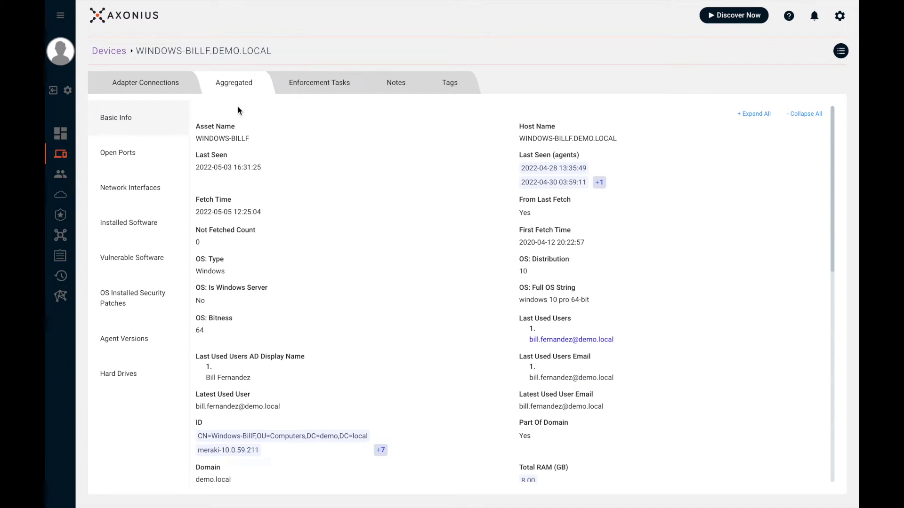
left_click(171, 192)
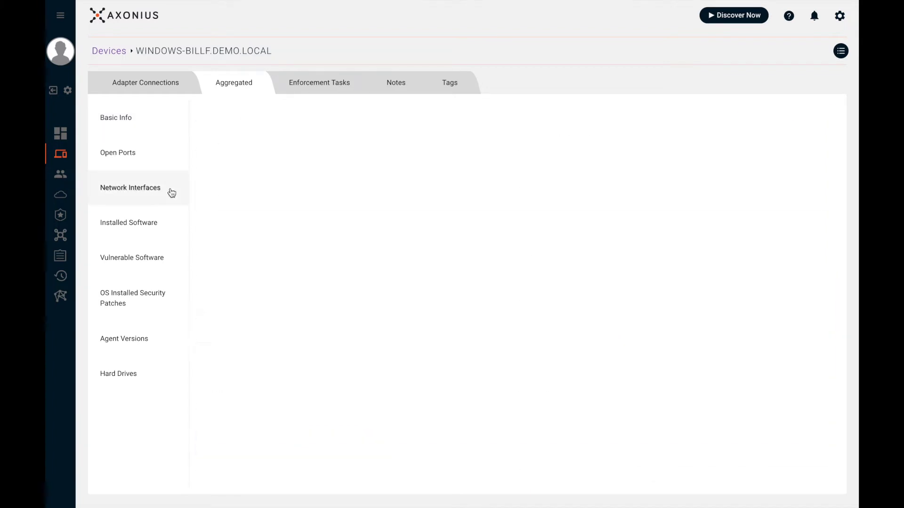
left_click(163, 226)
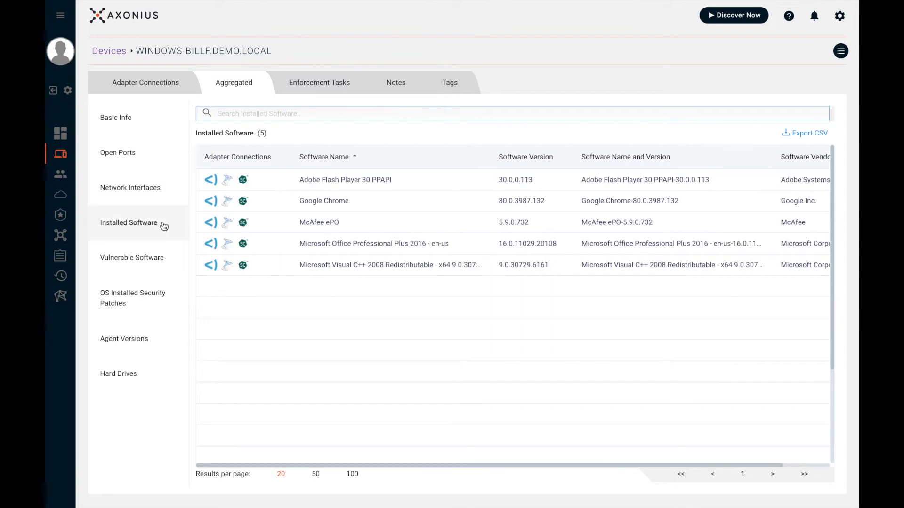
left_click(160, 259)
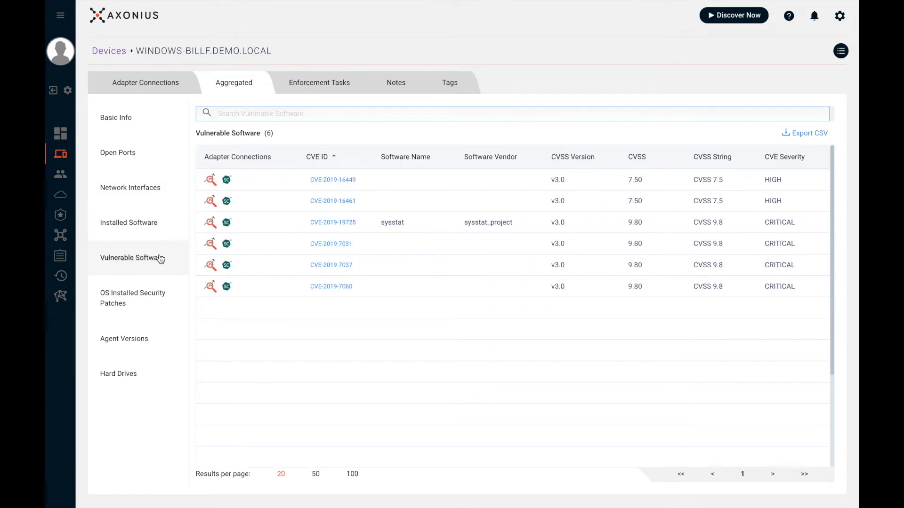
left_click(161, 290)
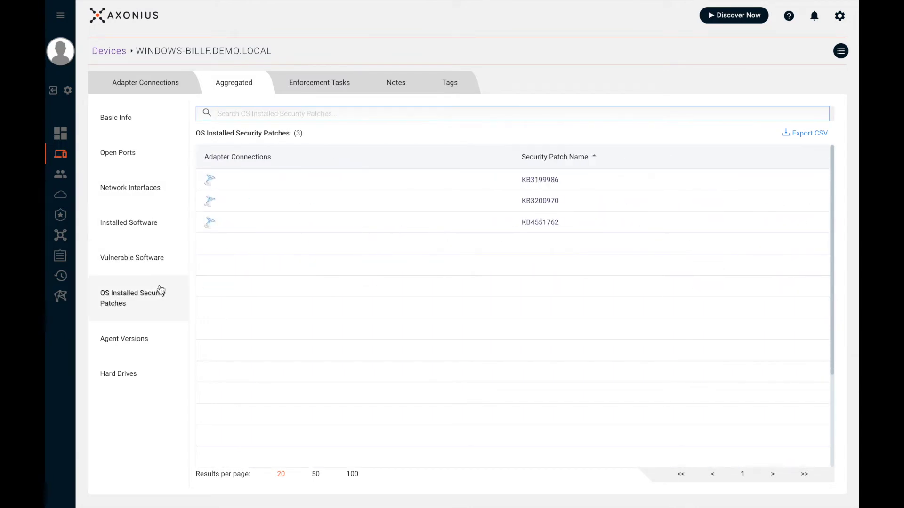
left_click(157, 333)
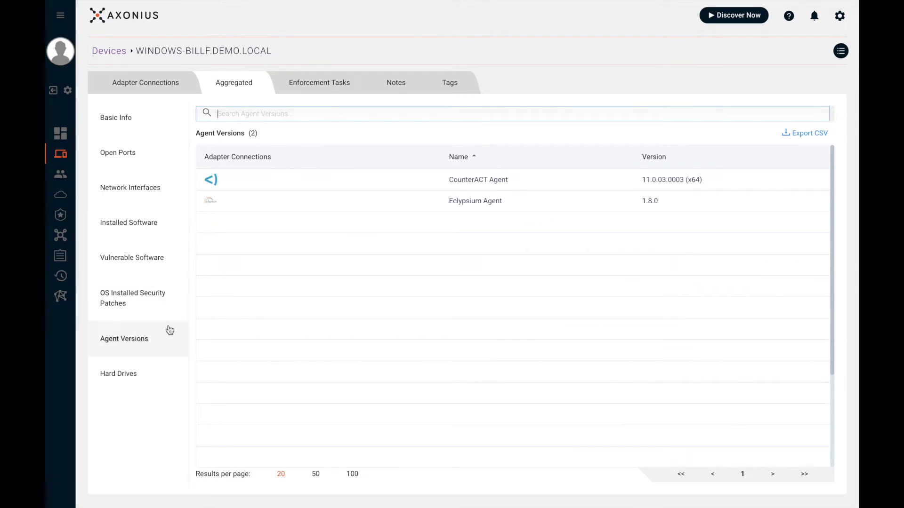
left_click(148, 126)
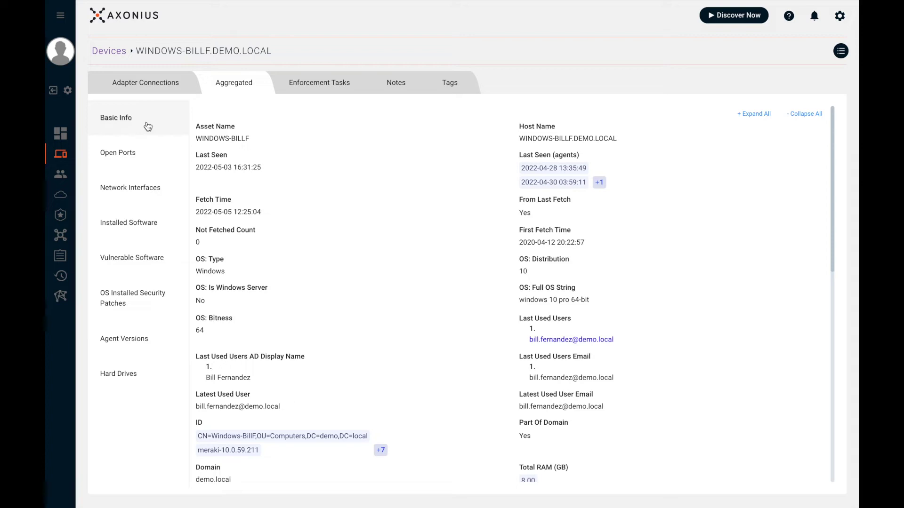
Build a Devices query for OS type Windows AND NOT McAfee ePO ID exists.
left_click(70, 157)
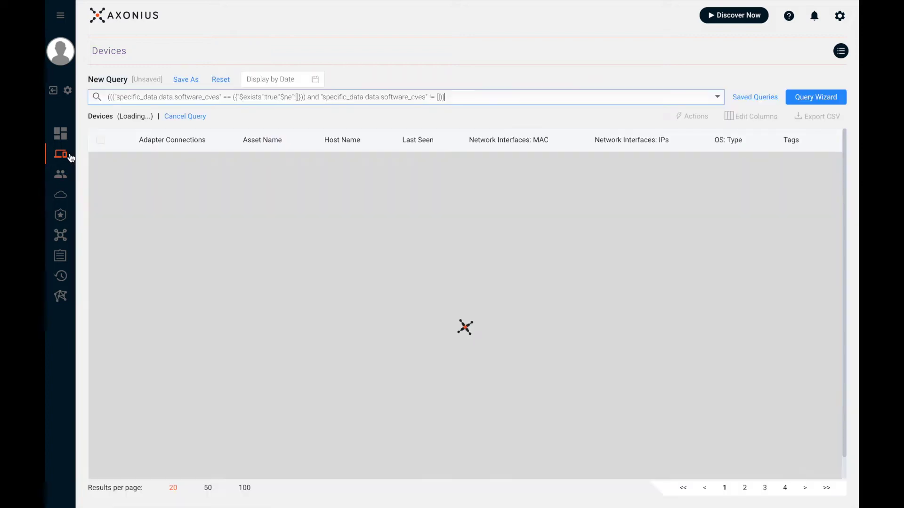
left_click(812, 99)
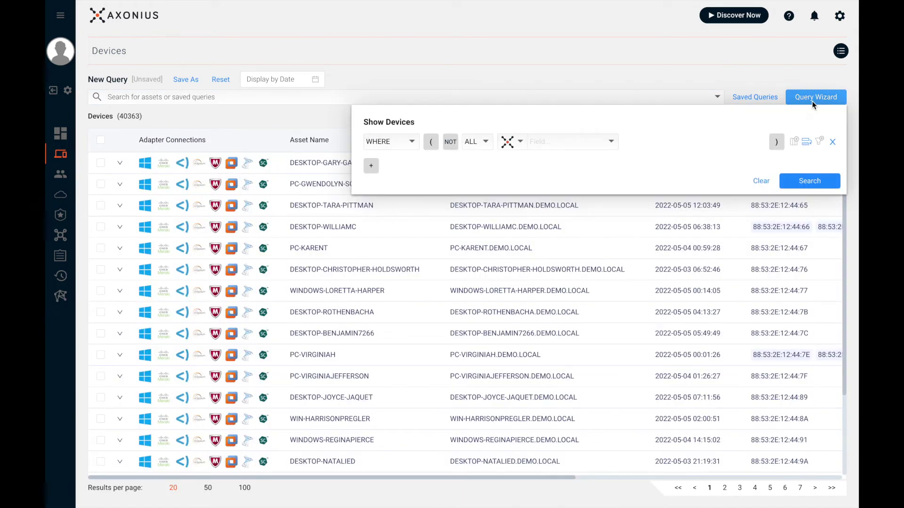
left_click(541, 145)
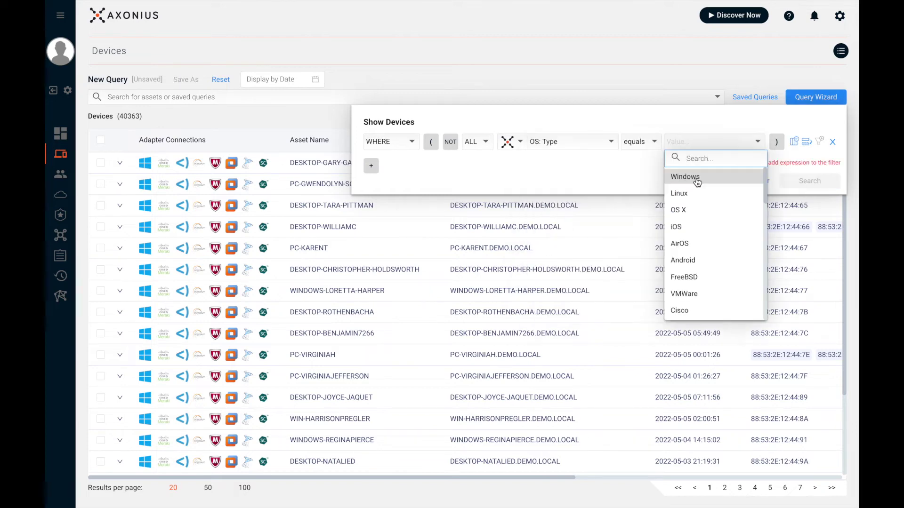
left_click(697, 177)
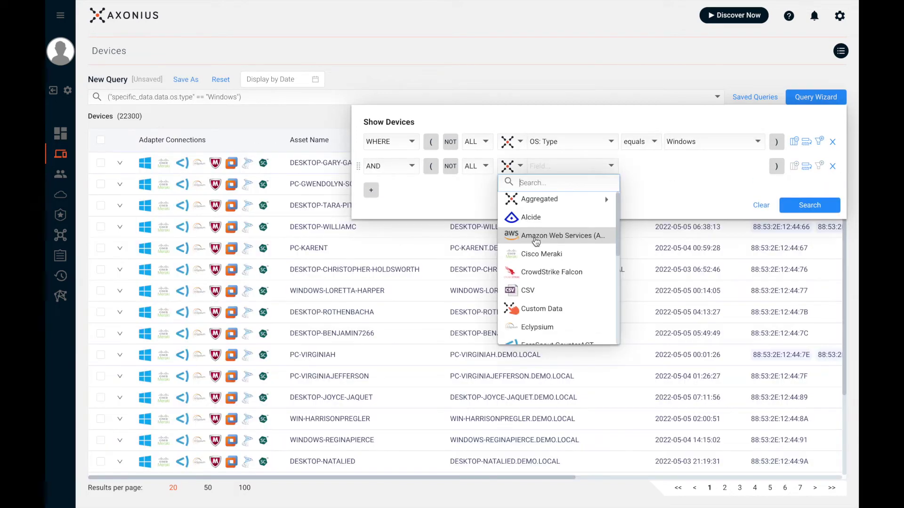
scroll(538, 246, "down", 5)
left_click(547, 223)
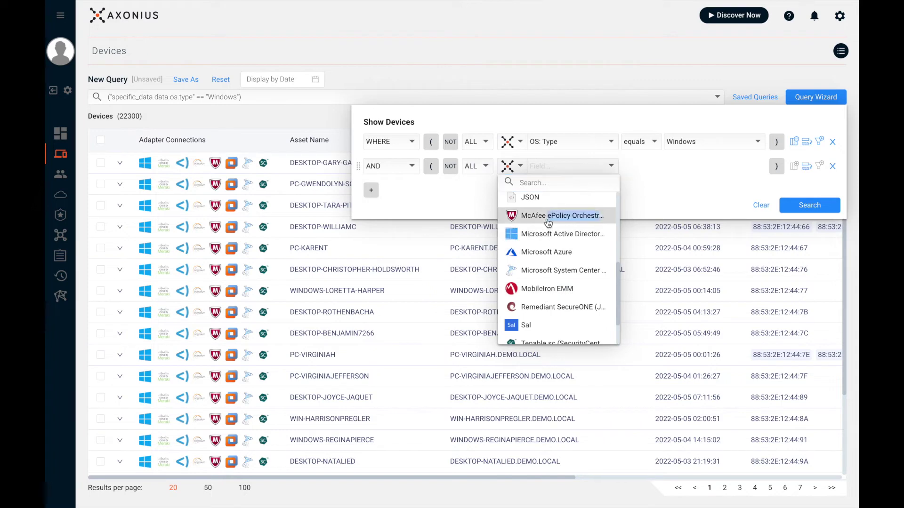
left_click(546, 219)
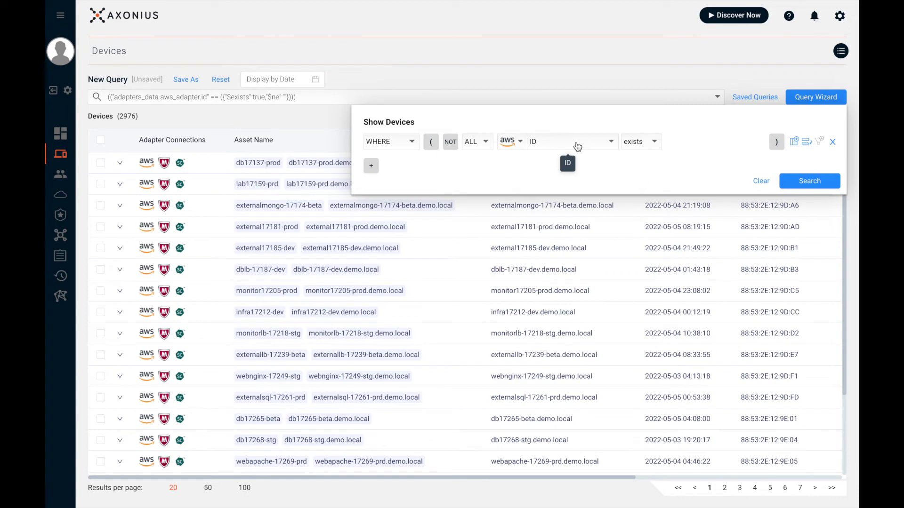
Query AWS devices with public IPs that have no Tenable.sc ID.
left_click(576, 146)
type("pub")
left_click(613, 176)
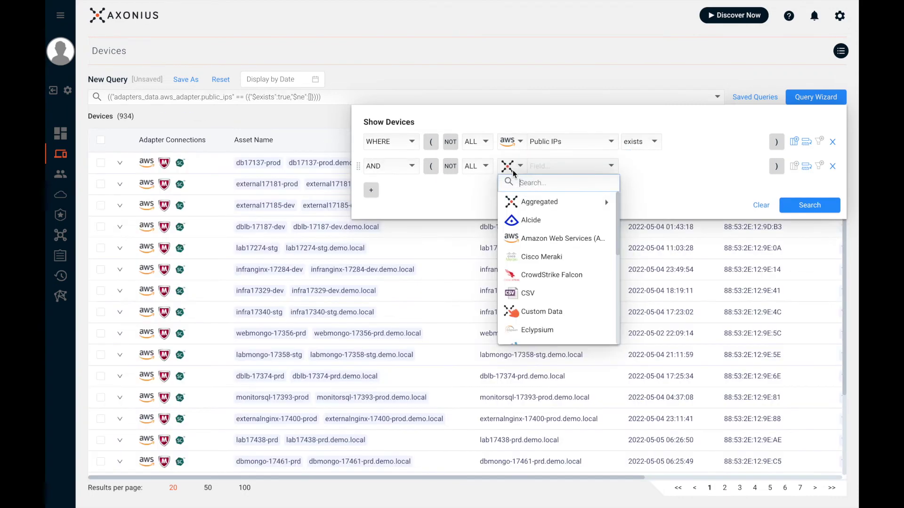
scroll(541, 249, "down", 5)
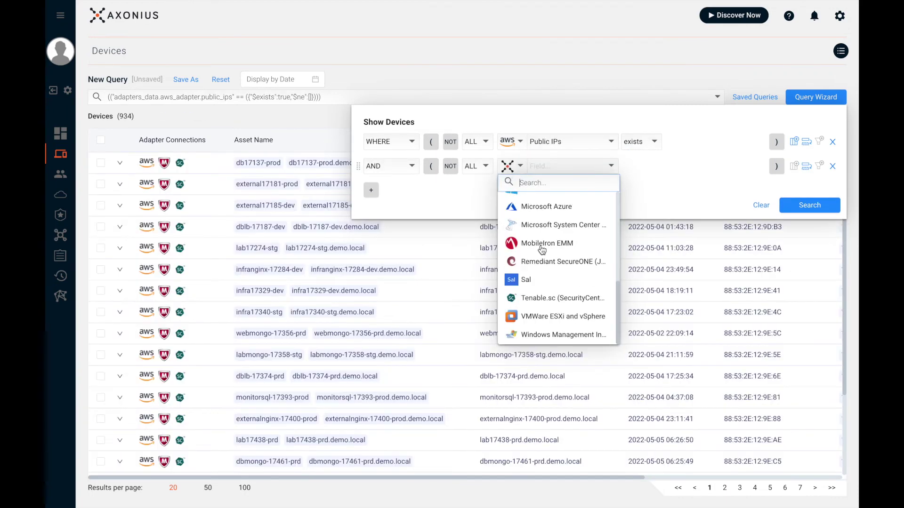
left_click(558, 298)
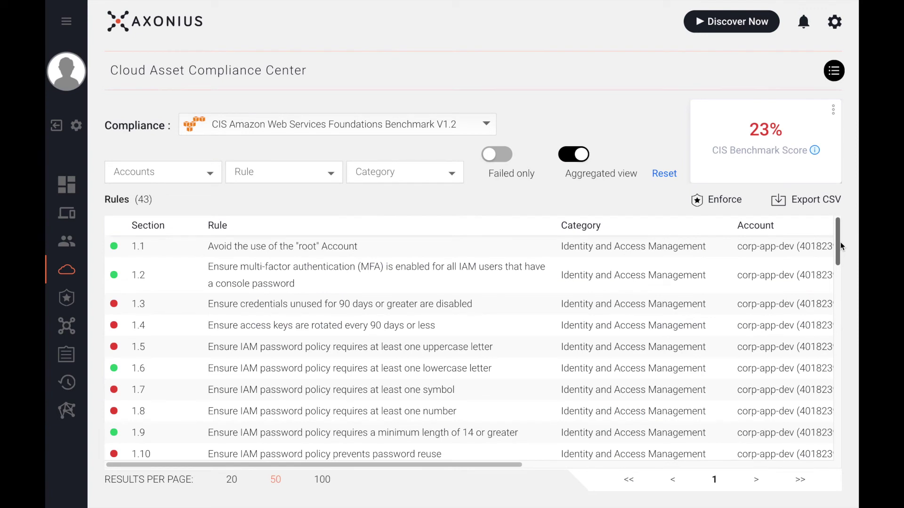
Scroll through the CIS Amazon Web Services benchmark rules table.
left_click_drag(840, 242, 834, 308)
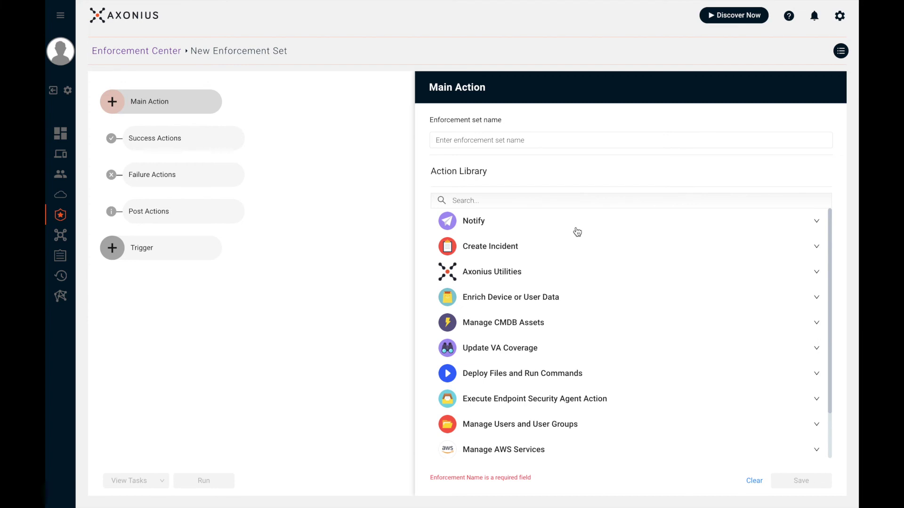
Expand the Notify and Create Incident categories and scroll through the Action Library.
left_click(577, 231)
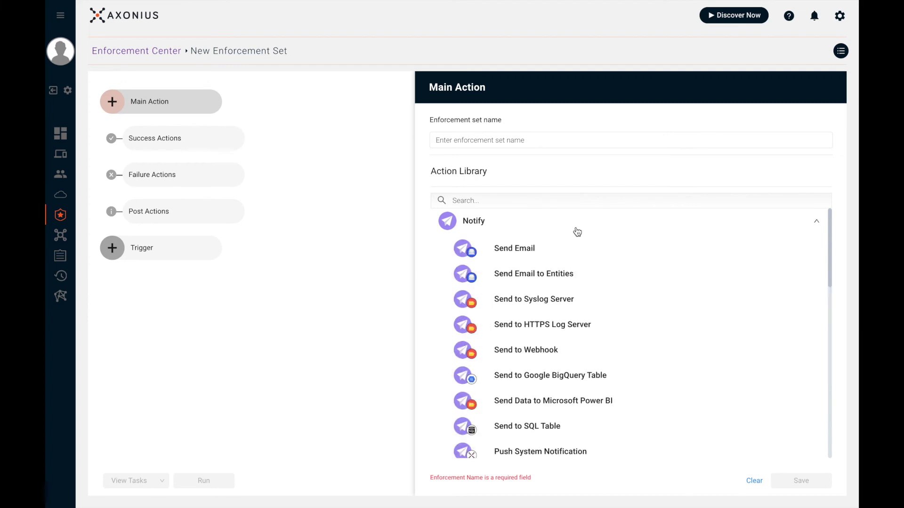
left_click(577, 231)
left_click(582, 248)
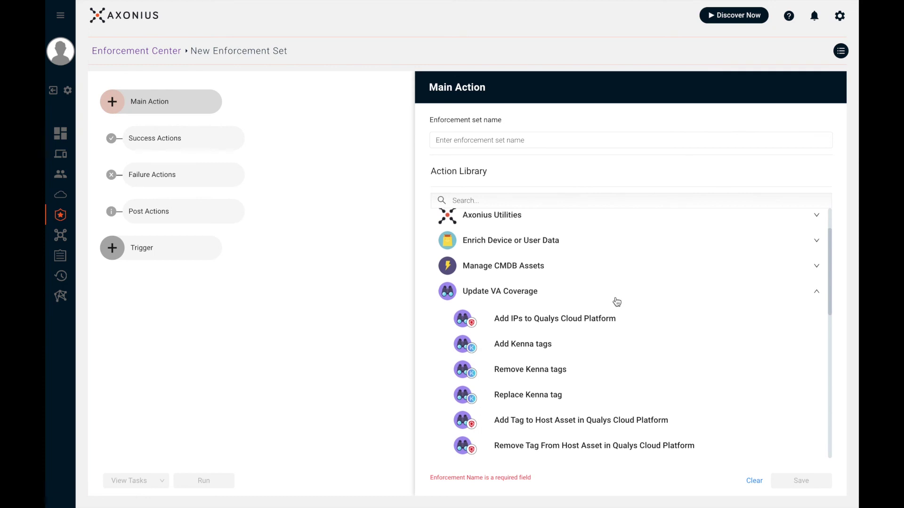
scroll(616, 302, "down", 1)
scroll(615, 301, "down", 2)
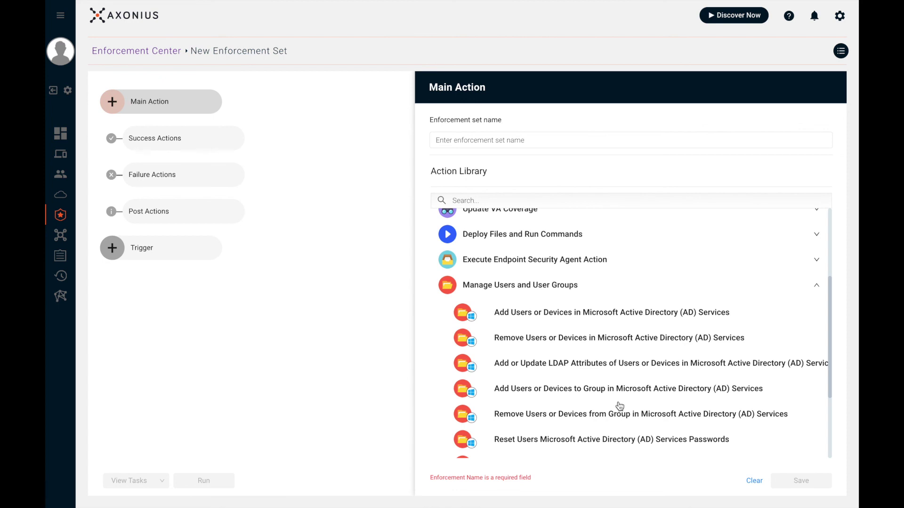
scroll(620, 406, "up", 5)
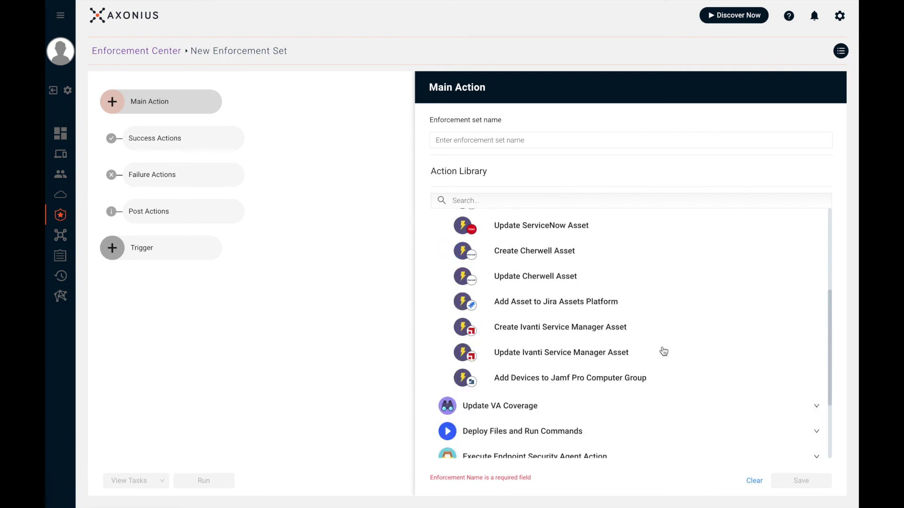